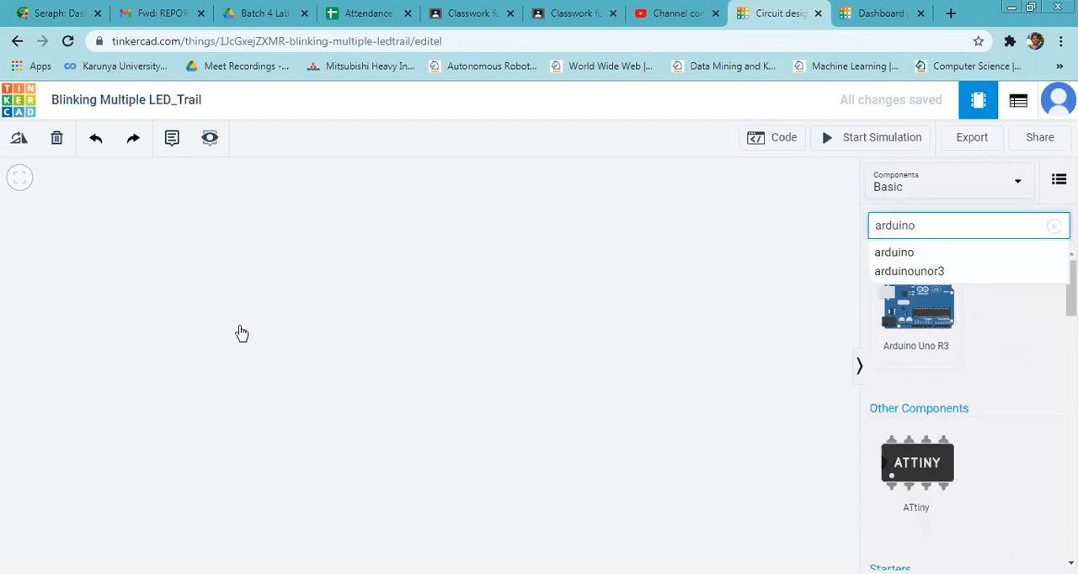
Place an Arduino Uno R3, find the Breadboard Small by searching for "bread", and place it beside the Arduino.
left_click(917, 225)
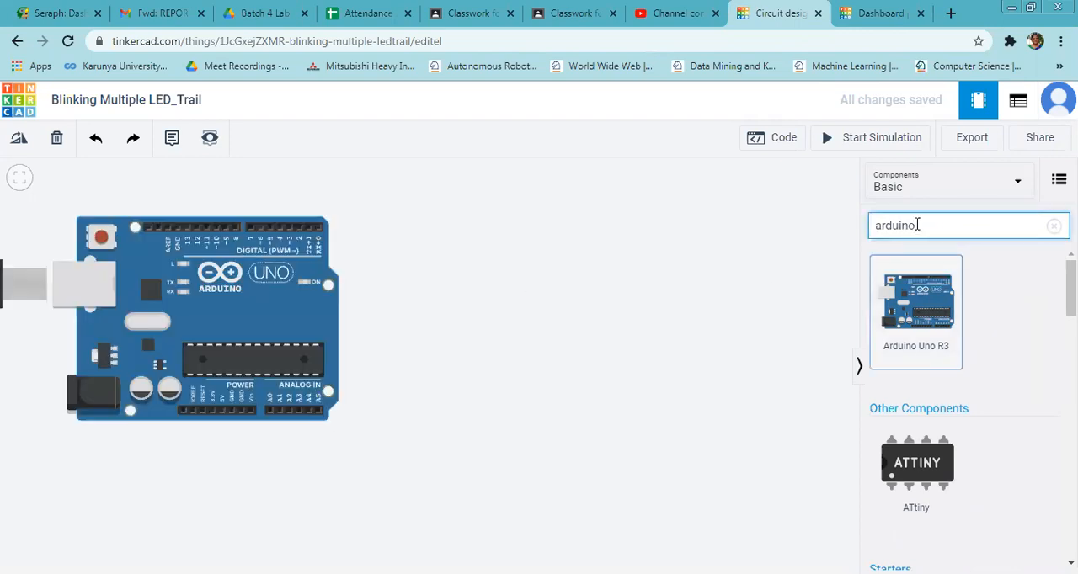
double_click(905, 227)
type("bread")
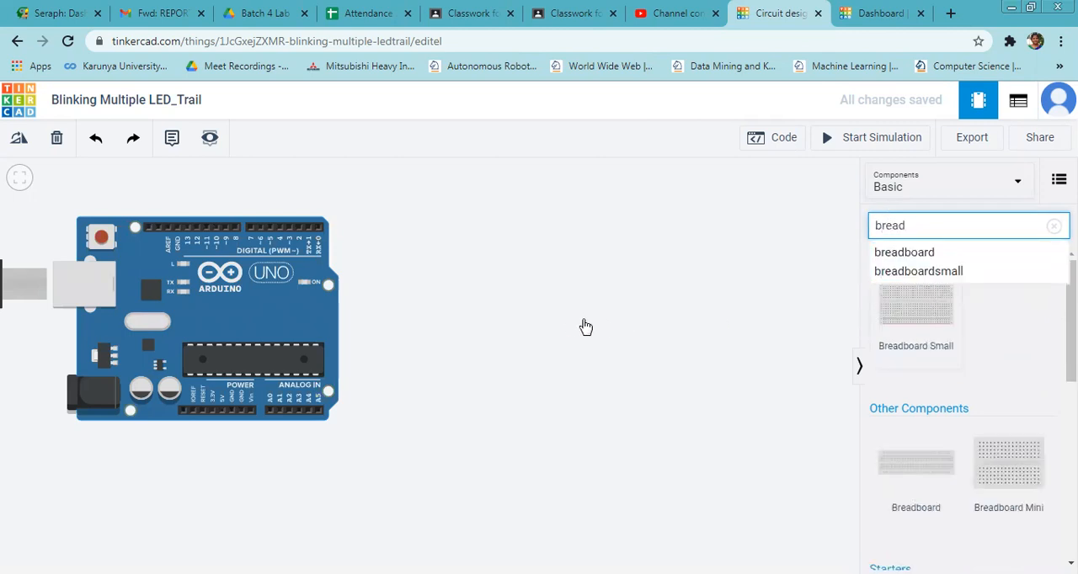
left_click(950, 216)
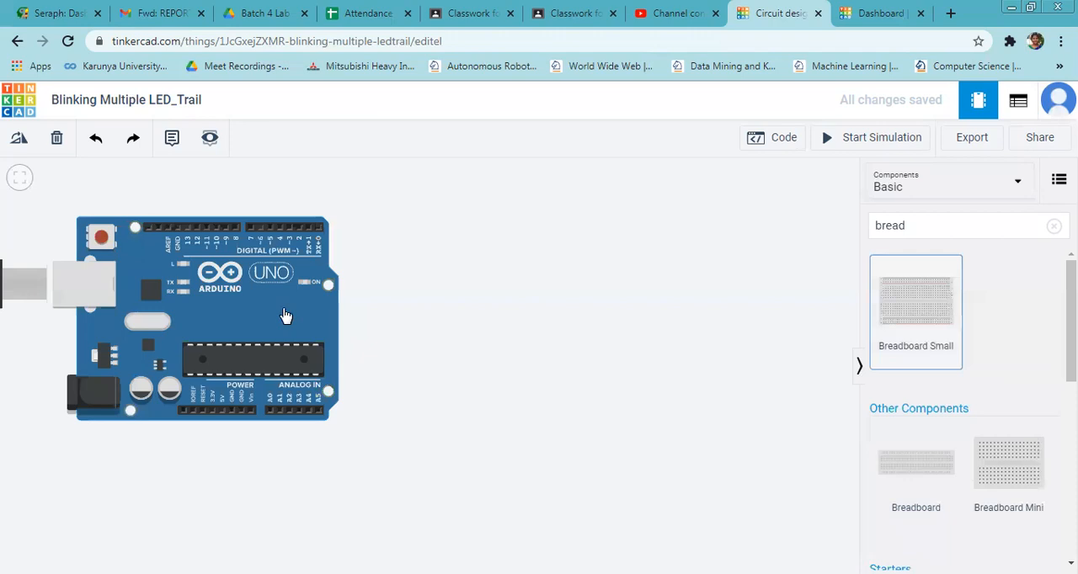
left_click(529, 305)
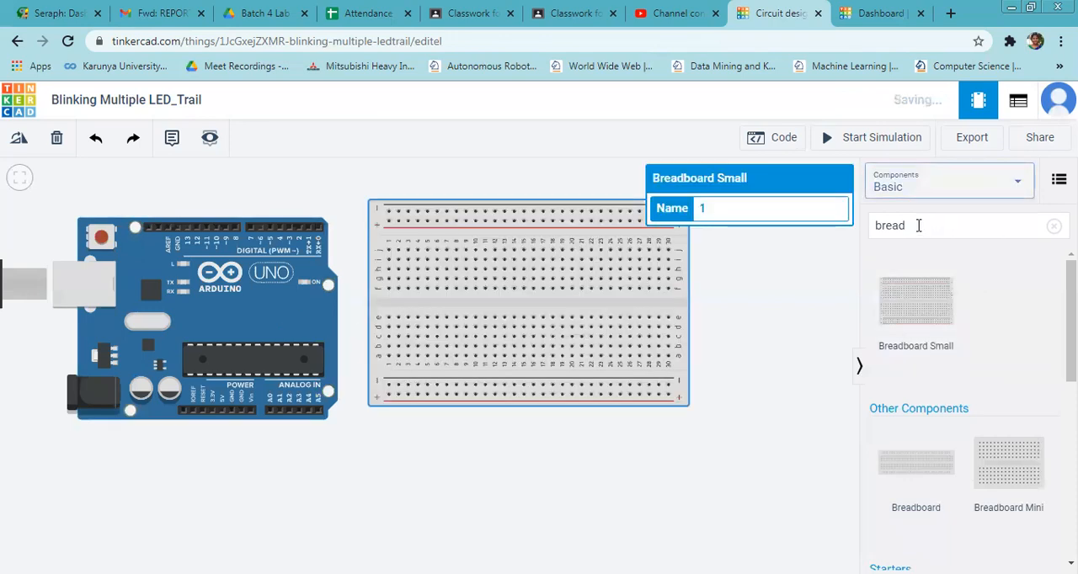
Search the components for "LED" and place three red LEDs in a row above the breadboard.
left_click(918, 226)
key("BackSpace")
key("BackSpace")
key("BackSpace")
key("BackSpace")
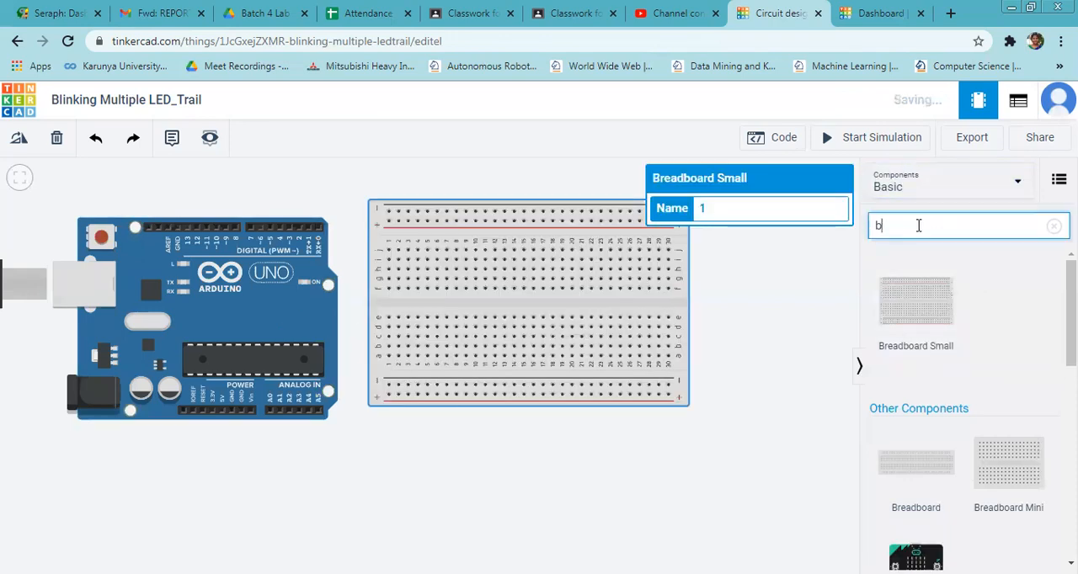
type("LED")
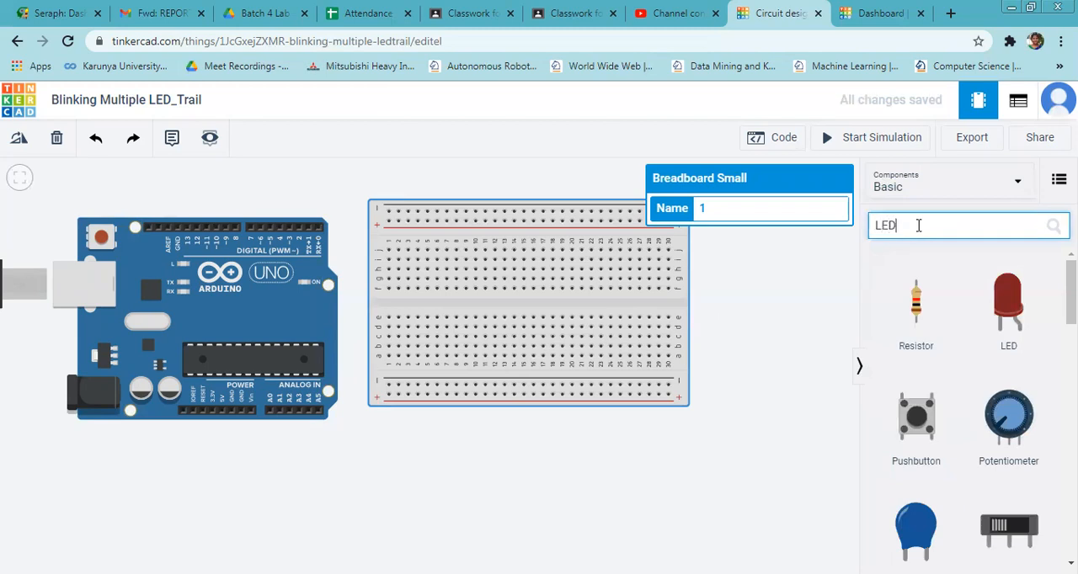
left_click_drag(923, 319, 457, 188)
left_click_drag(923, 318, 506, 187)
left_click_drag(915, 311, 562, 193)
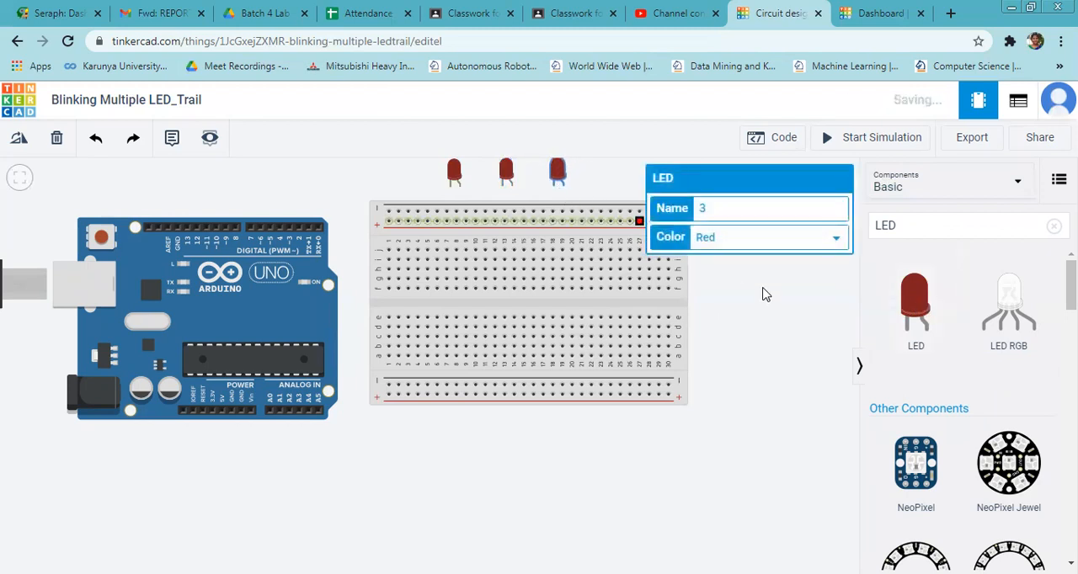
Move the Arduino and the breadboard downward to make room beneath the LEDs, shifting the breadboard farther from the Arduino.
left_click(757, 320)
left_click_drag(264, 246, 261, 305)
left_click_drag(463, 241, 522, 314)
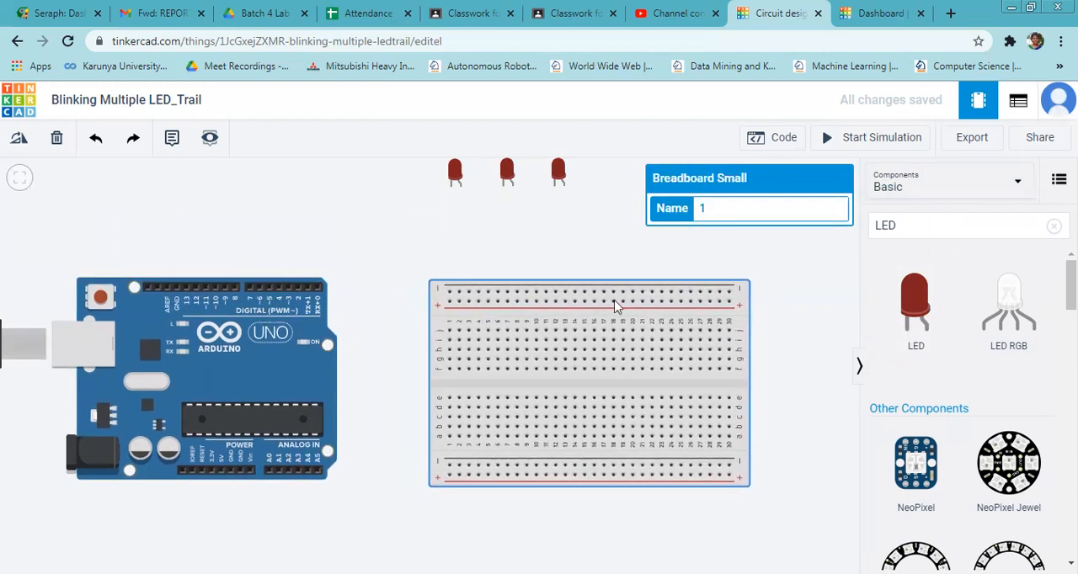
left_click(791, 295)
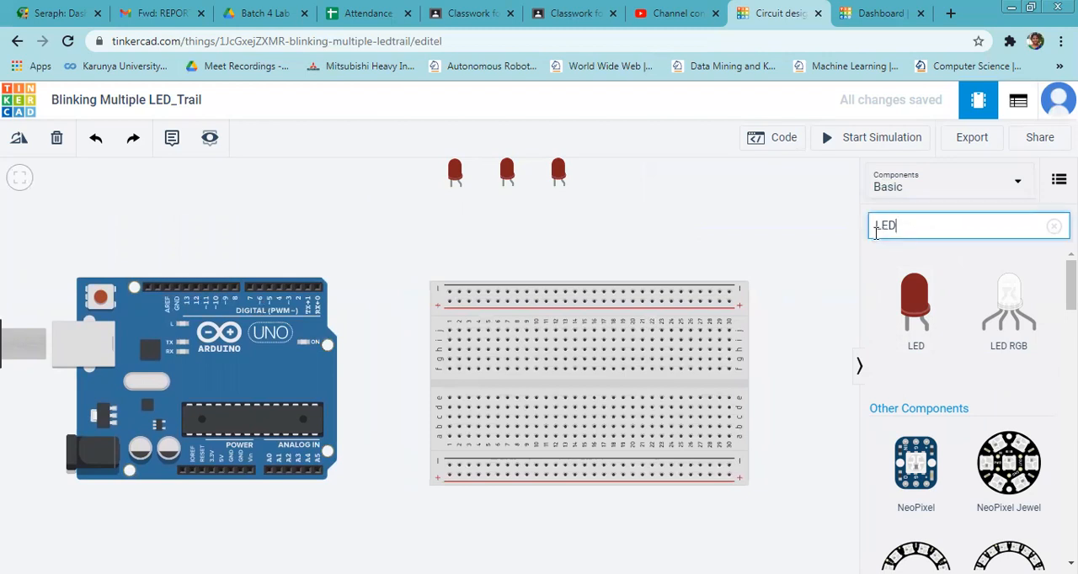
key("e")
key("s")
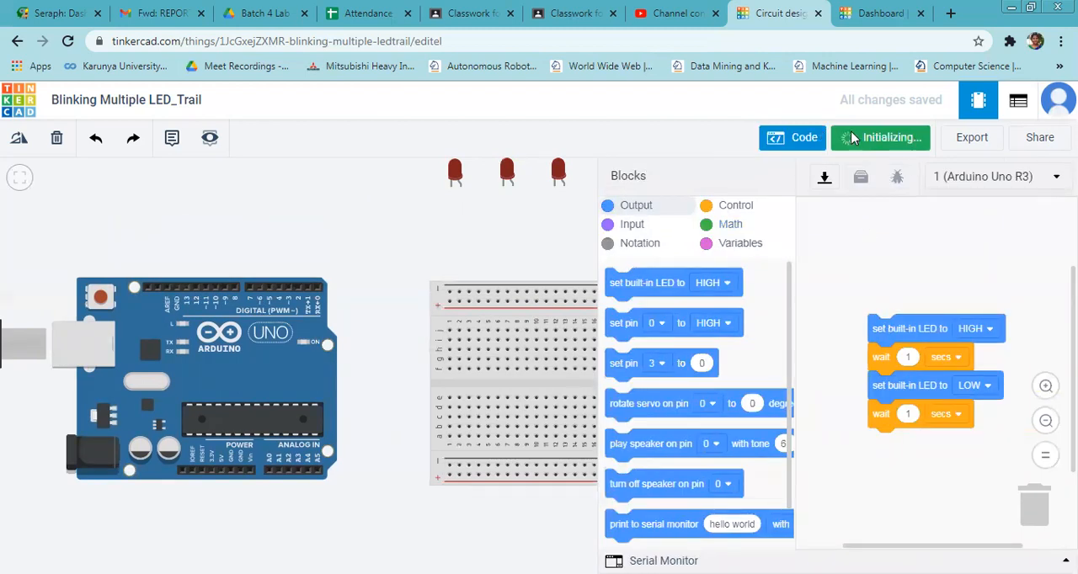
left_click(814, 140)
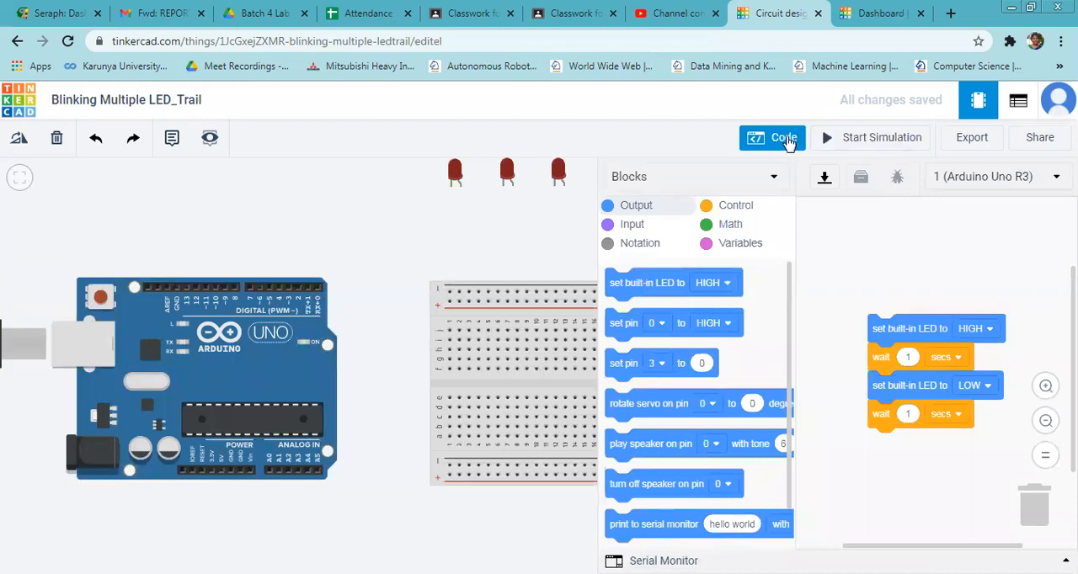
left_click(782, 137)
Search the components for "resis" and place three resistors in a row between the LEDs and the breadboard.
left_click(911, 220)
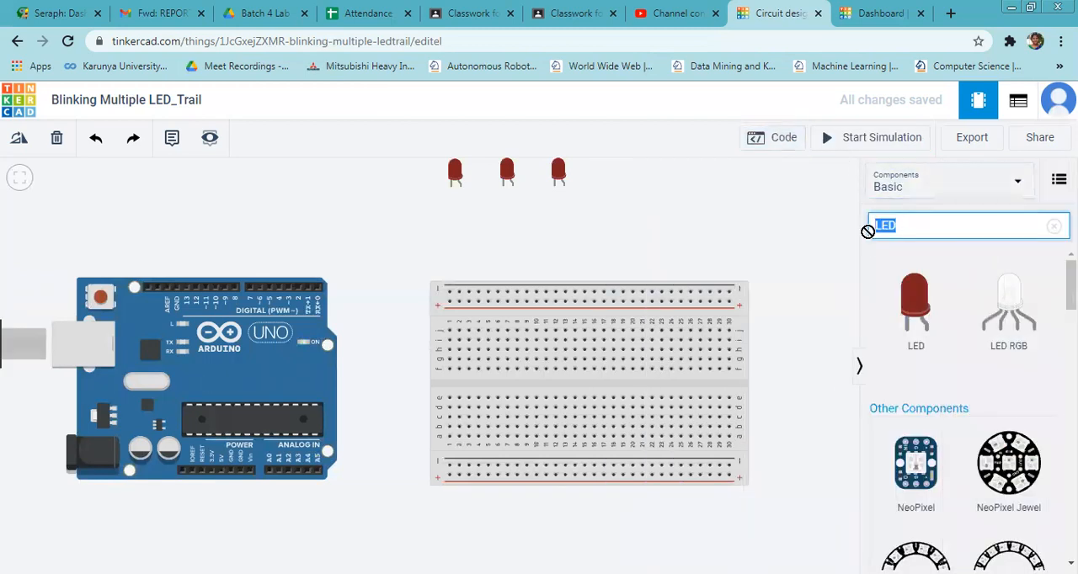
type("resis")
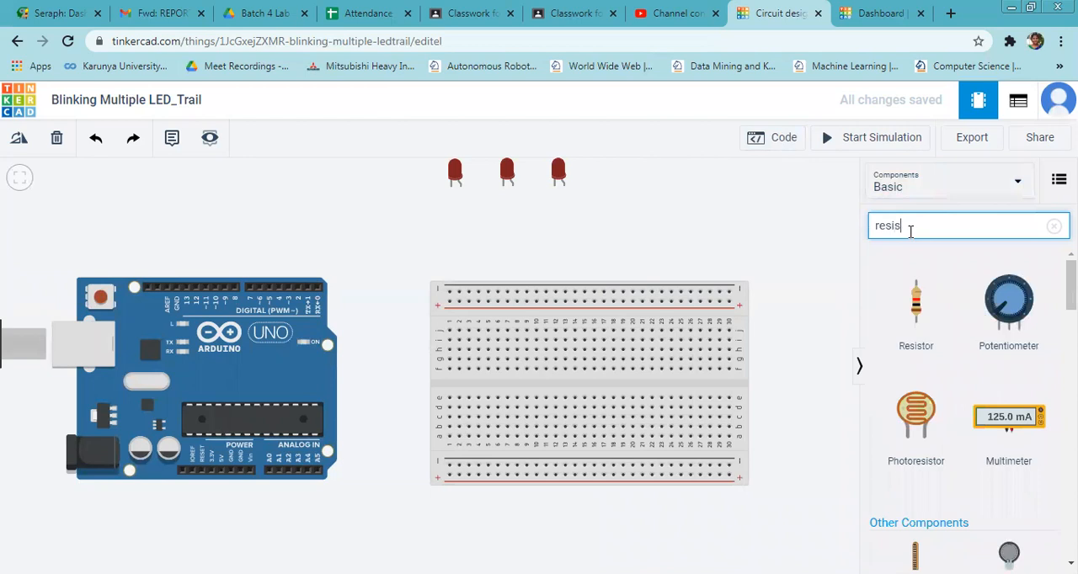
left_click_drag(926, 323, 468, 240)
left_click_drag(921, 299, 531, 234)
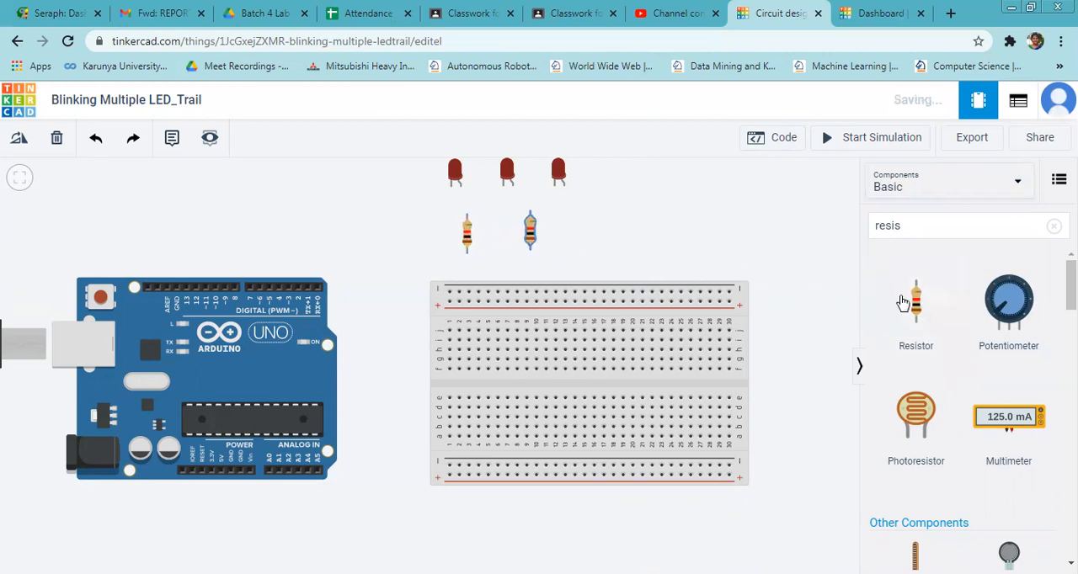
left_click_drag(916, 298, 605, 236)
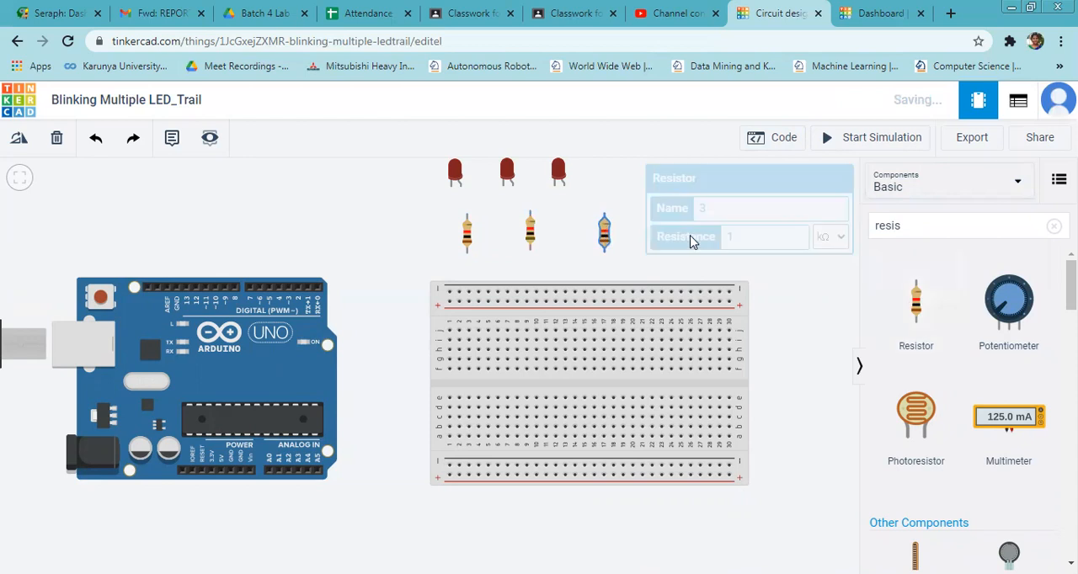
Set the third resistor's resistance to 220 Ω.
left_click(753, 236)
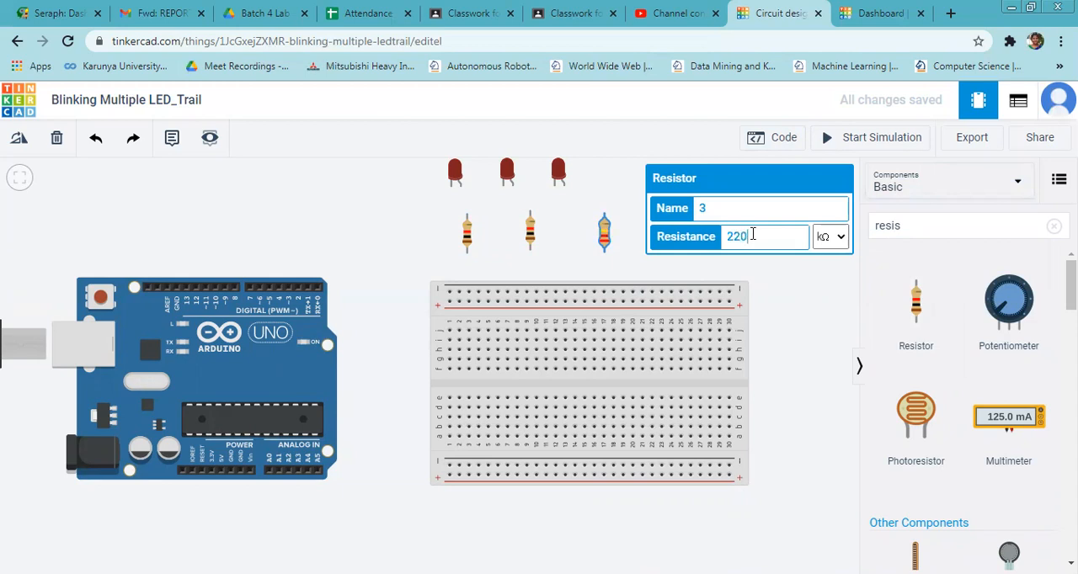
left_click(839, 236)
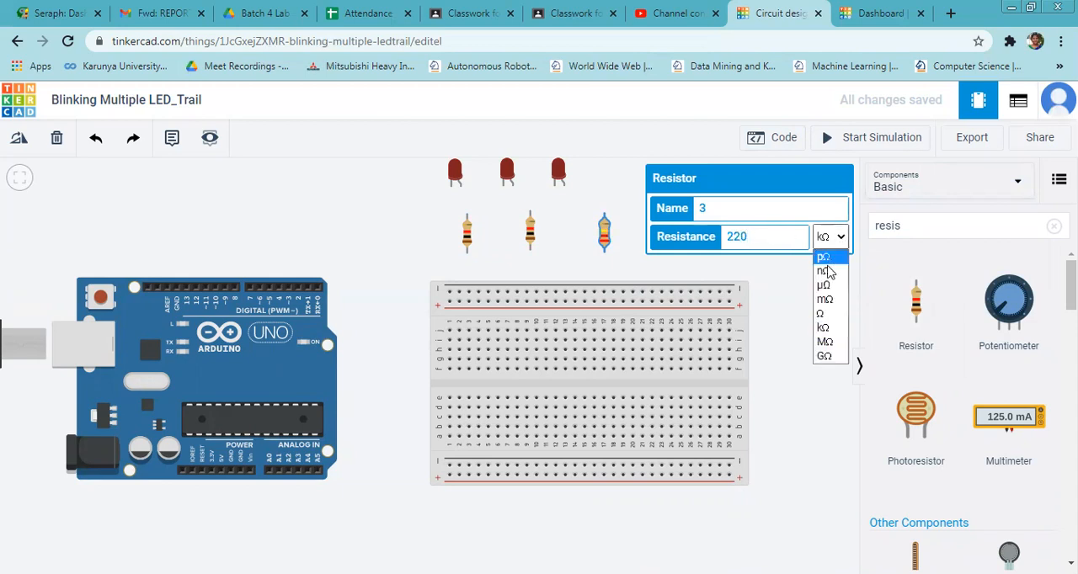
left_click(826, 318)
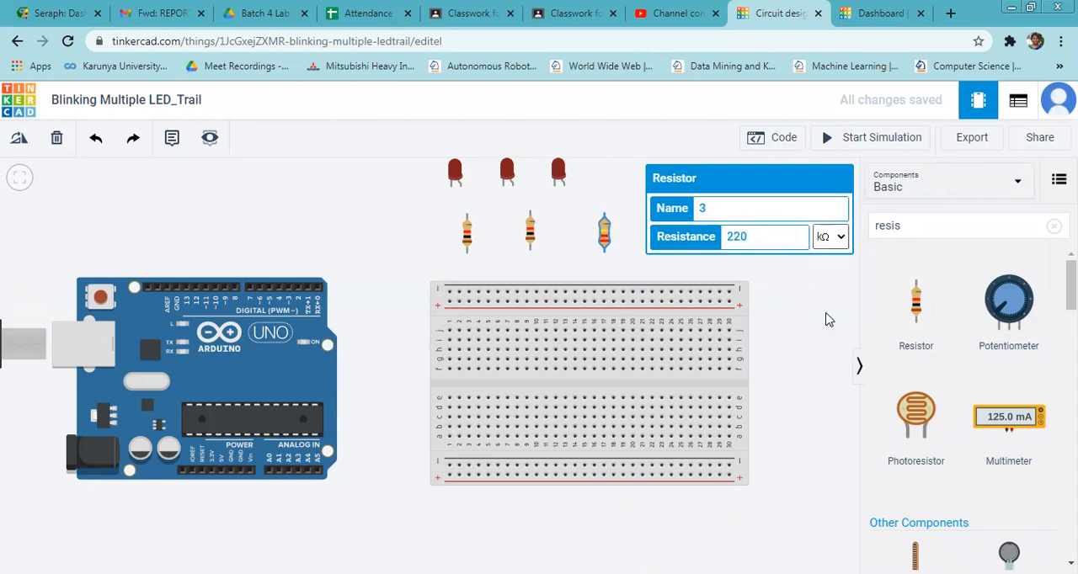
Set the second (middle) resistor's resistance to 220 Ω.
left_click(530, 235)
left_click_drag(767, 239, 705, 243)
type("220")
left_click(830, 236)
left_click(832, 317)
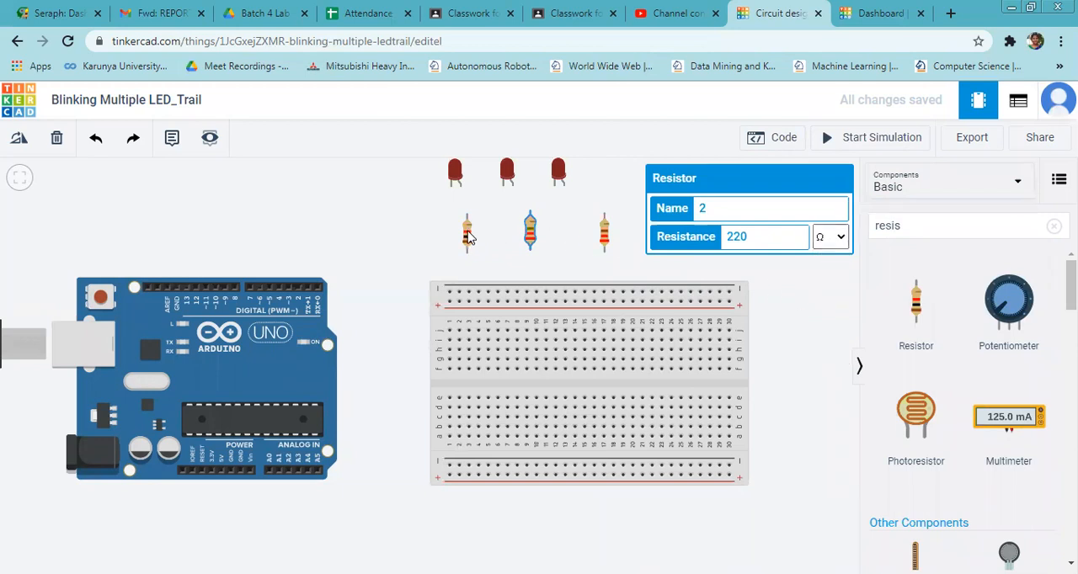
Set the first resistor's resistance, the one nearest the Arduino, to 220 Ω.
left_click(468, 239)
double_click(725, 237)
type("220")
left_click(832, 240)
left_click(832, 314)
left_click(815, 318)
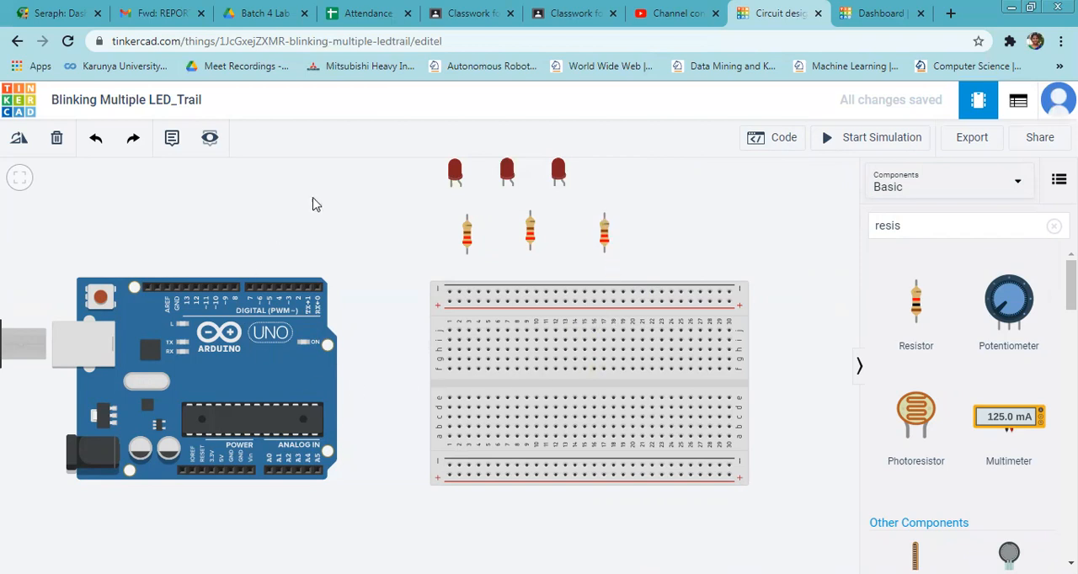
Wire the cathodes of all three LEDs to the breadboard's upper negative rail.
left_click(451, 185)
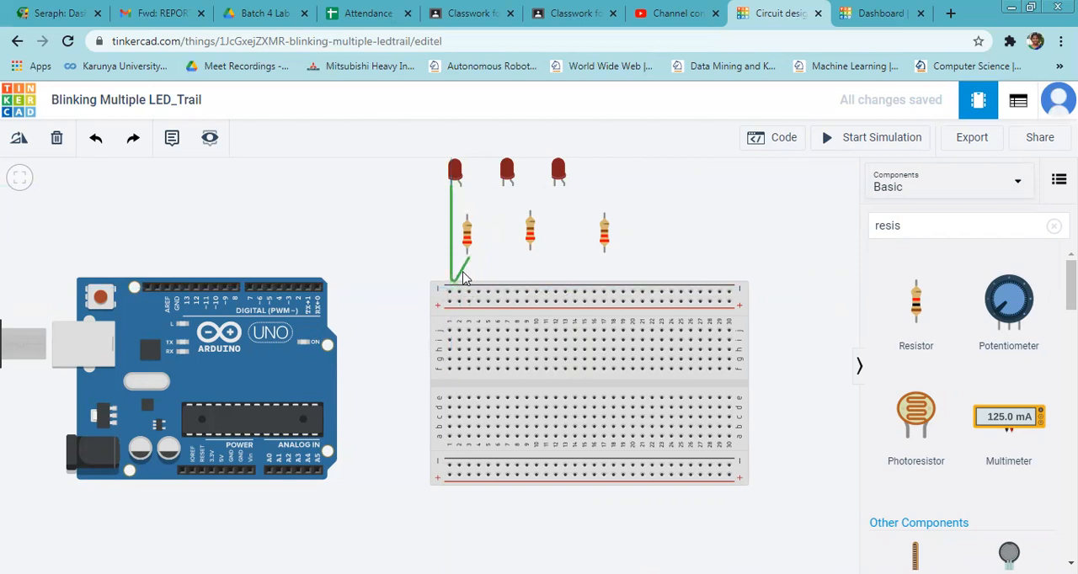
left_click(452, 297)
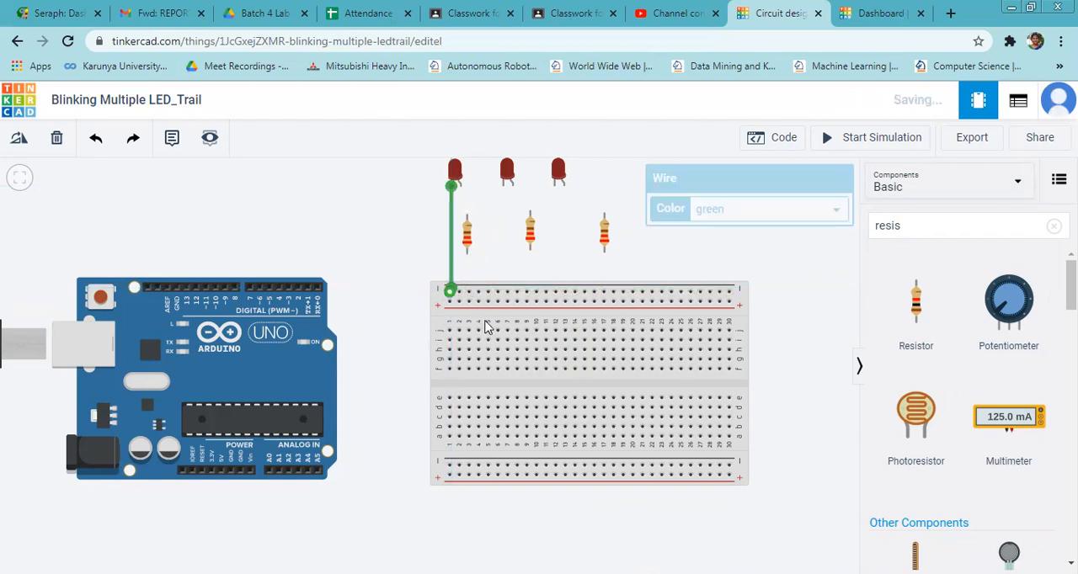
left_click(503, 187)
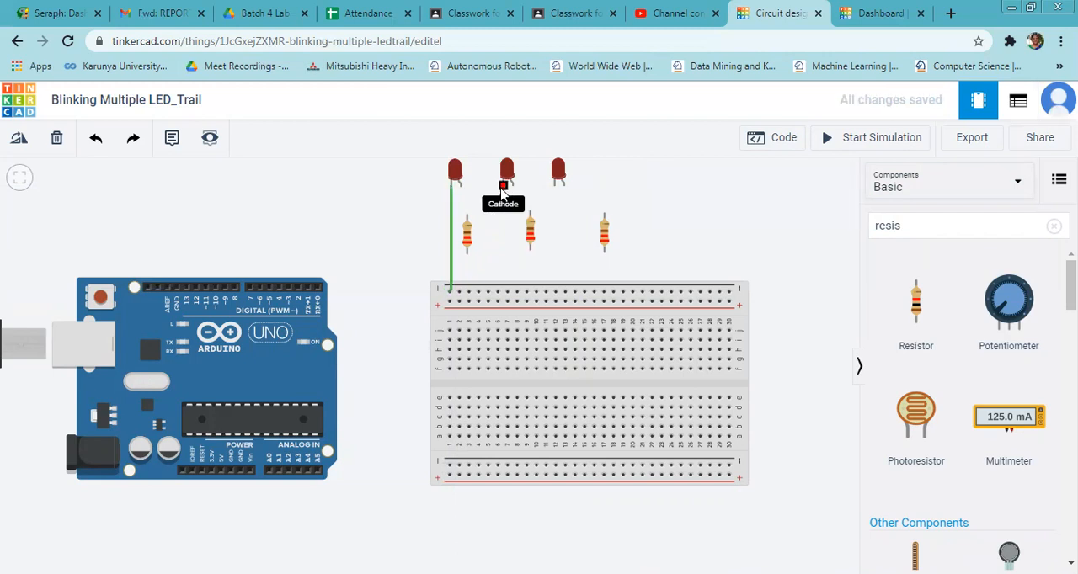
left_click(499, 294)
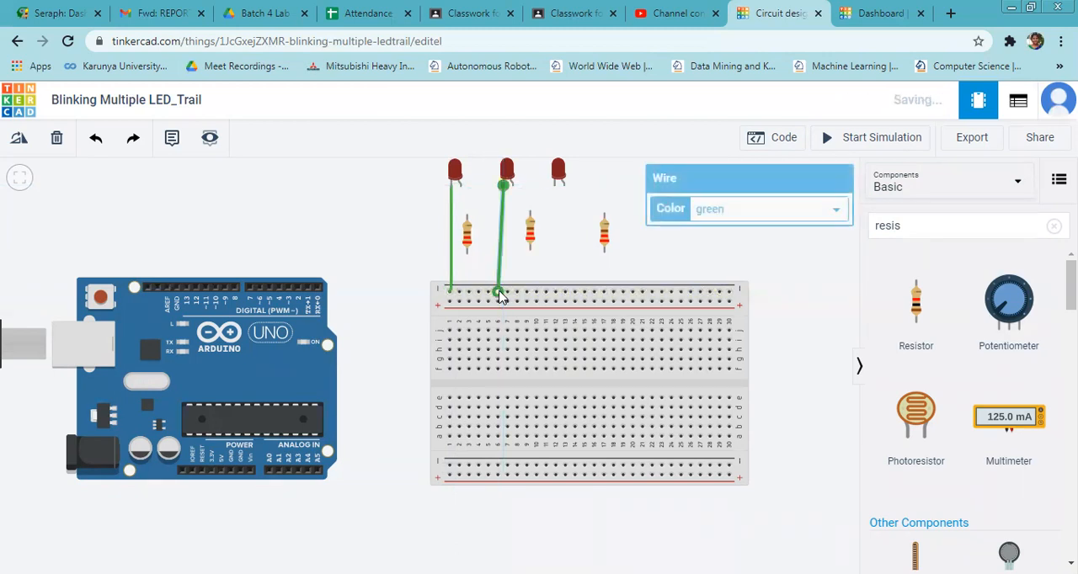
left_click(555, 186)
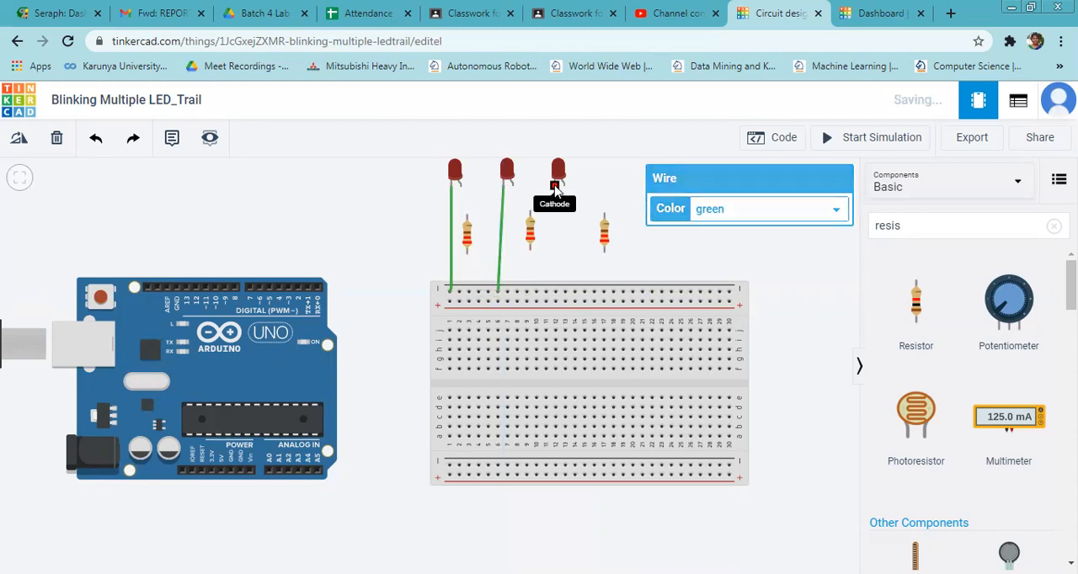
left_click(556, 292)
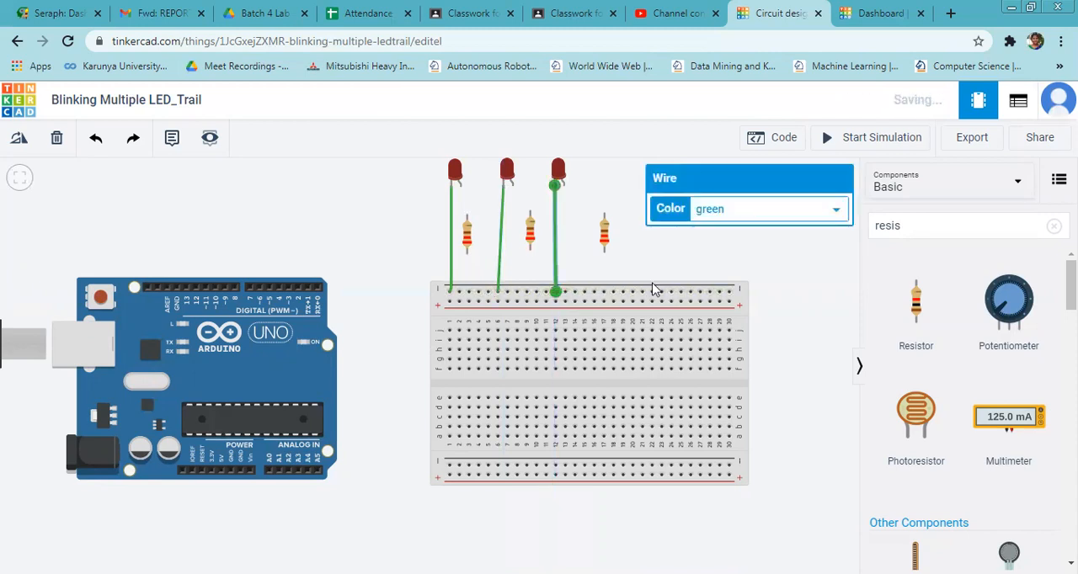
left_click(810, 324)
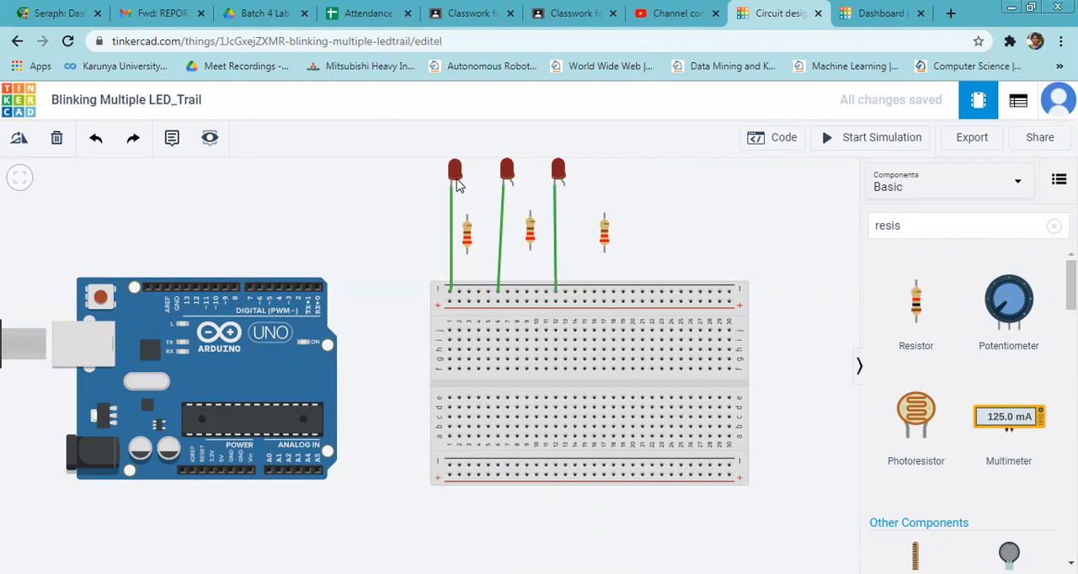
Wire a GND power pin of the Arduino to the breadboard's upper negative rail.
left_click(239, 474)
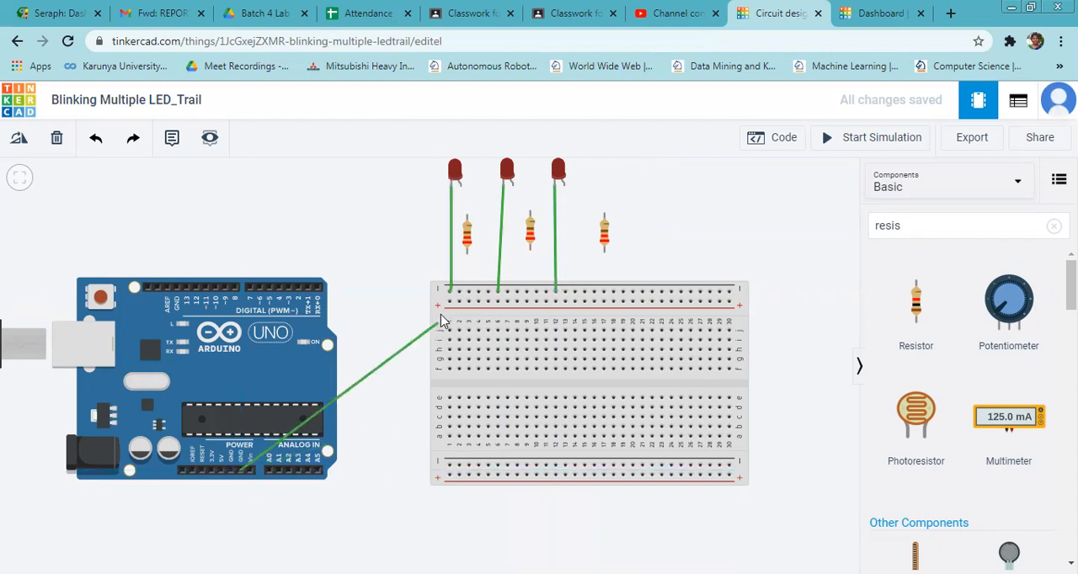
left_click(458, 293)
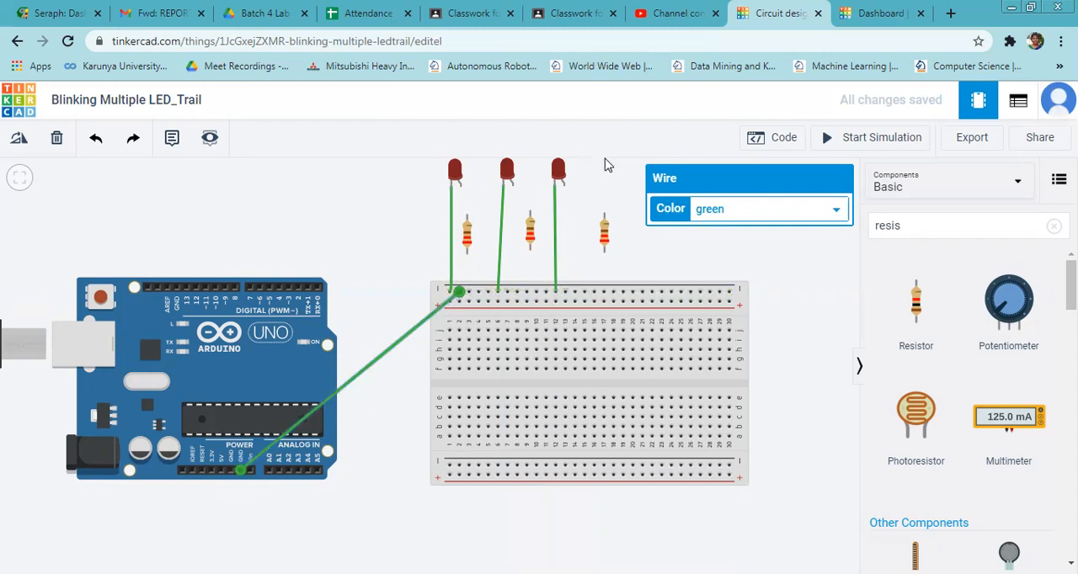
left_click(812, 311)
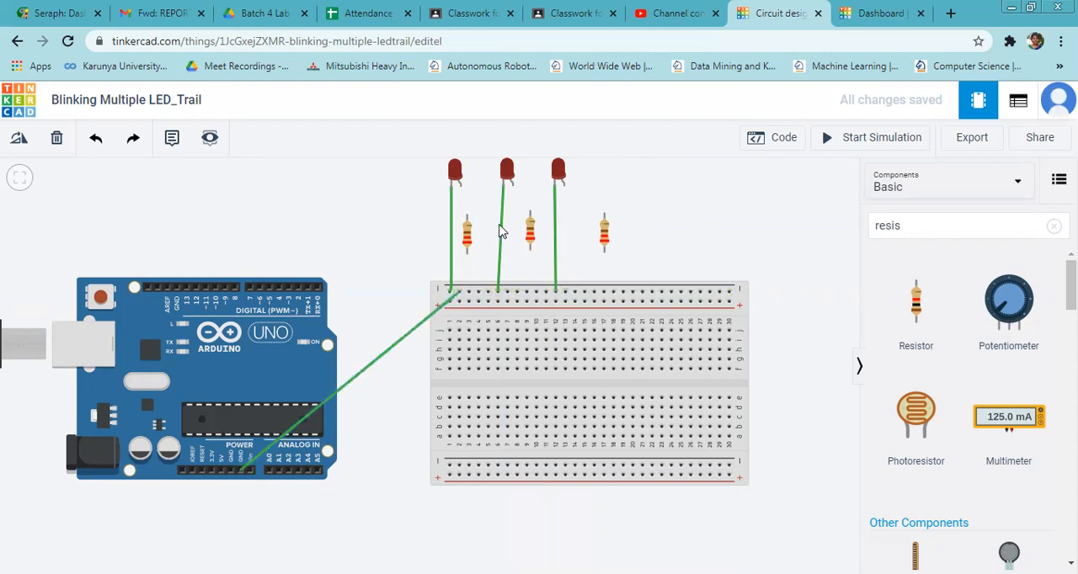
Wire each LED's anode to the upper terminal of the resistor nearest to it.
left_click(461, 190)
left_click(467, 217)
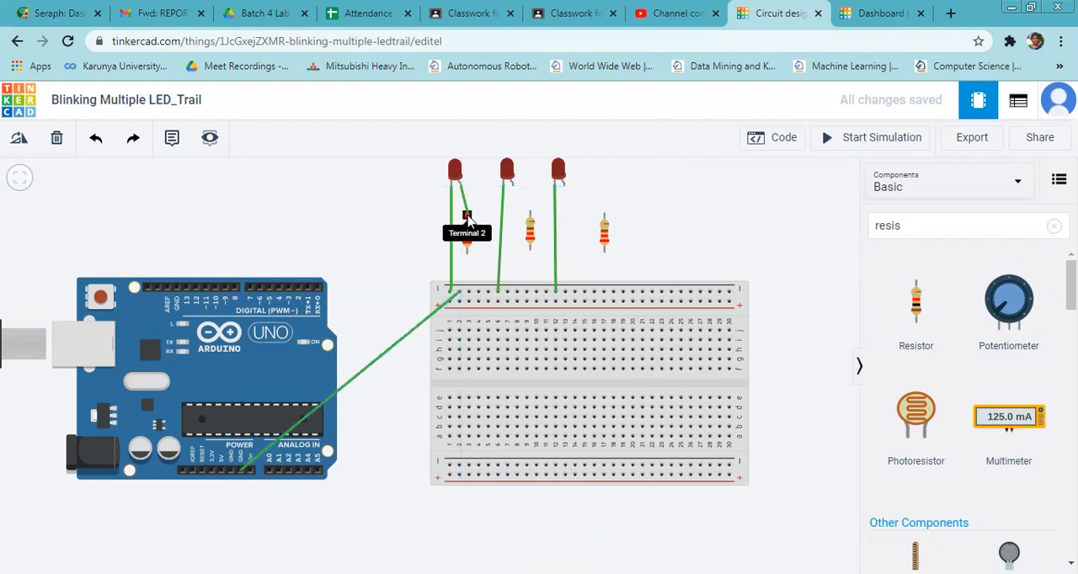
left_click(512, 187)
left_click(530, 211)
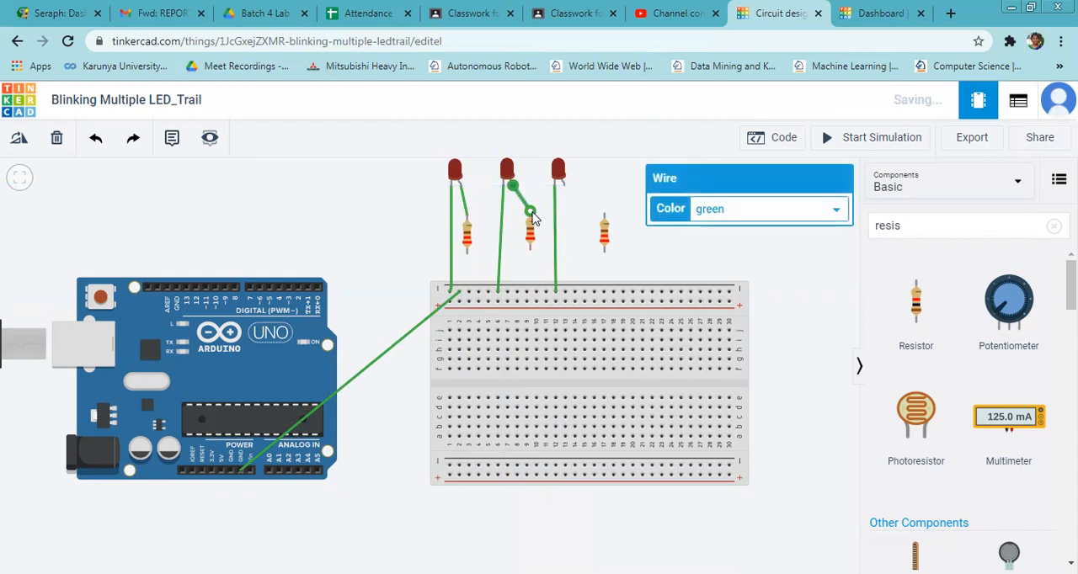
left_click(564, 187)
left_click(603, 213)
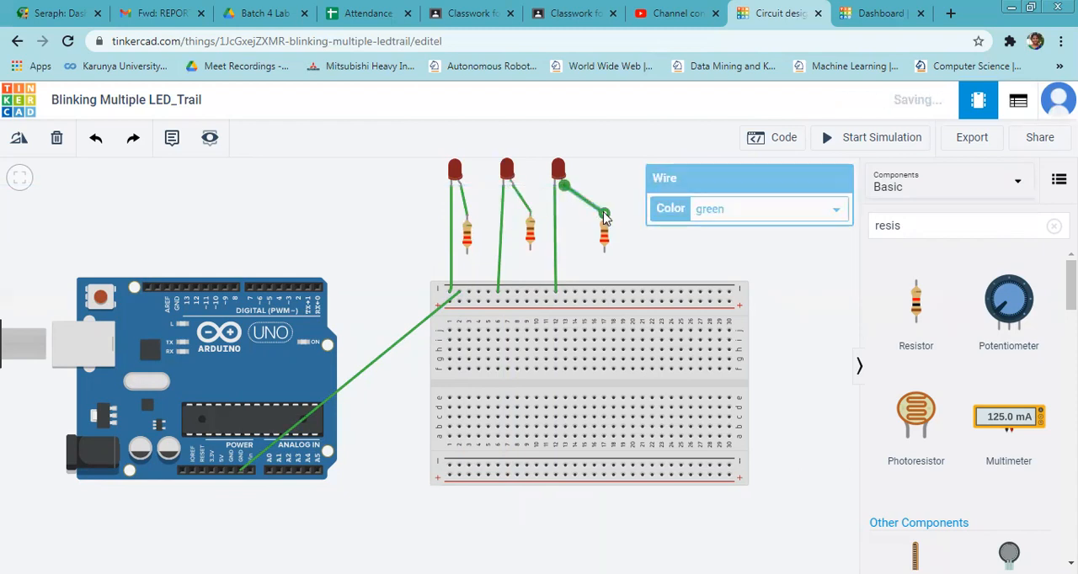
Wire the lower terminals of the three resistors to breadboard column 3, in rows i, h and g respectively.
left_click(468, 251)
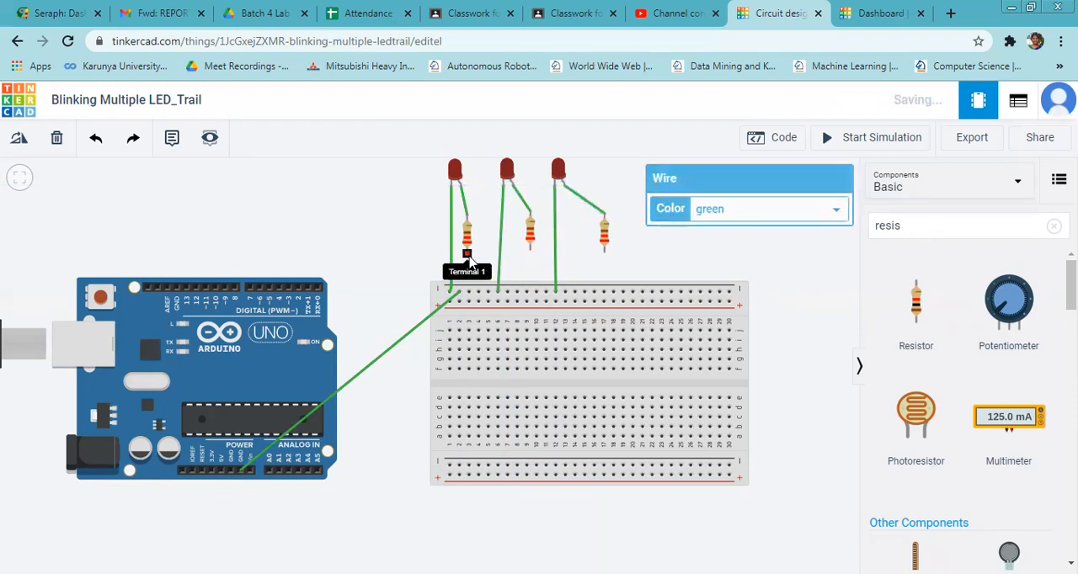
left_click(470, 341)
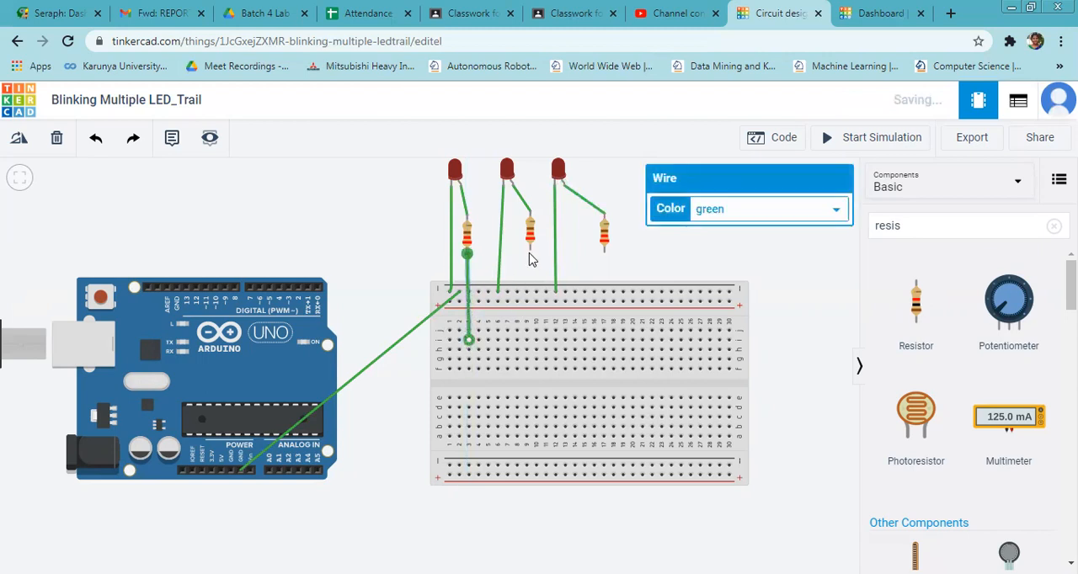
left_click(529, 252)
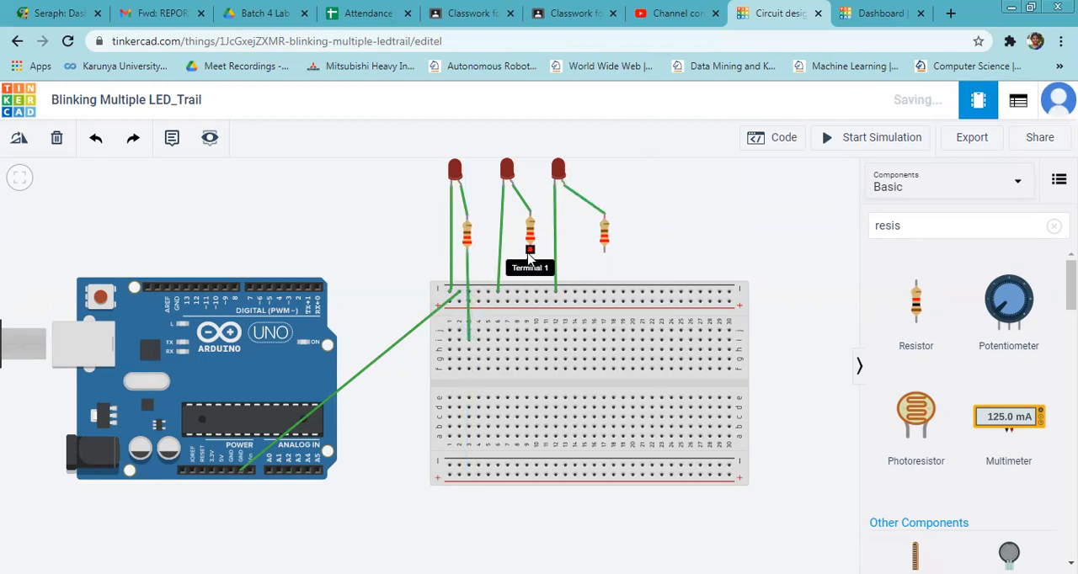
left_click(468, 349)
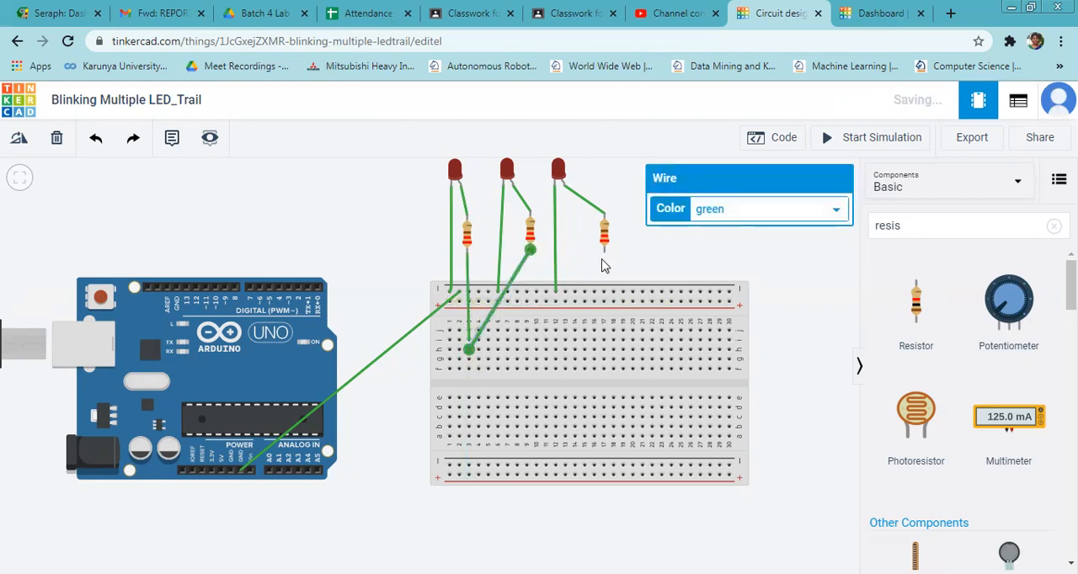
left_click(604, 253)
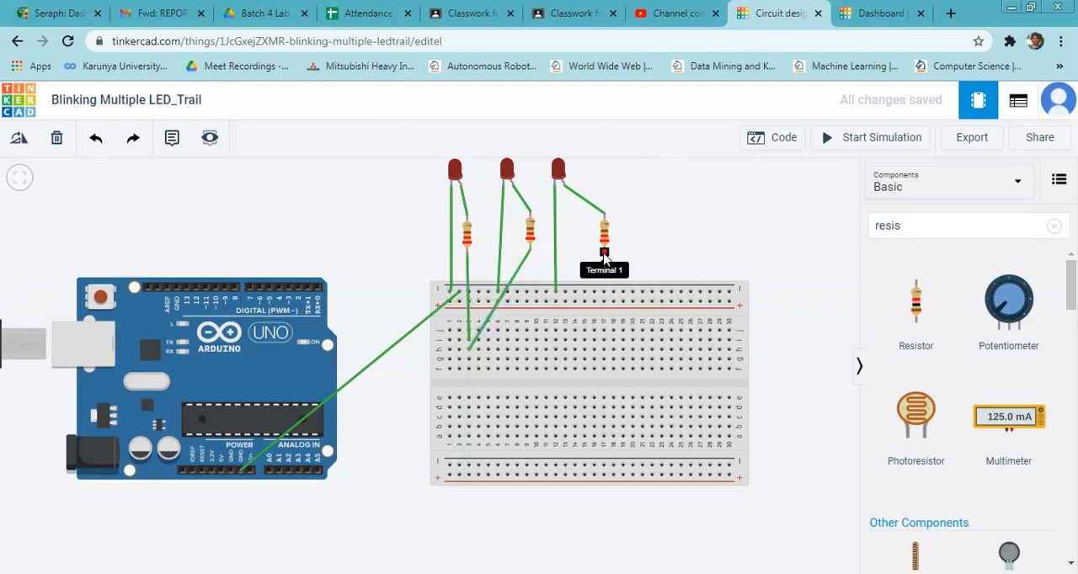
left_click(470, 361)
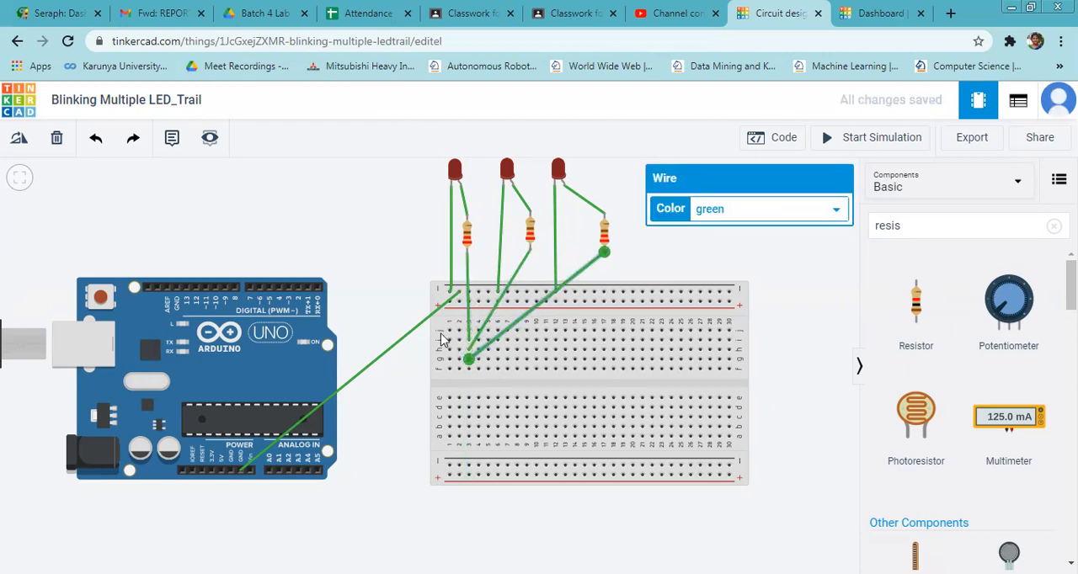
Wire the Arduino's digital pin 13 to row f of breadboard column 3.
left_click(193, 294)
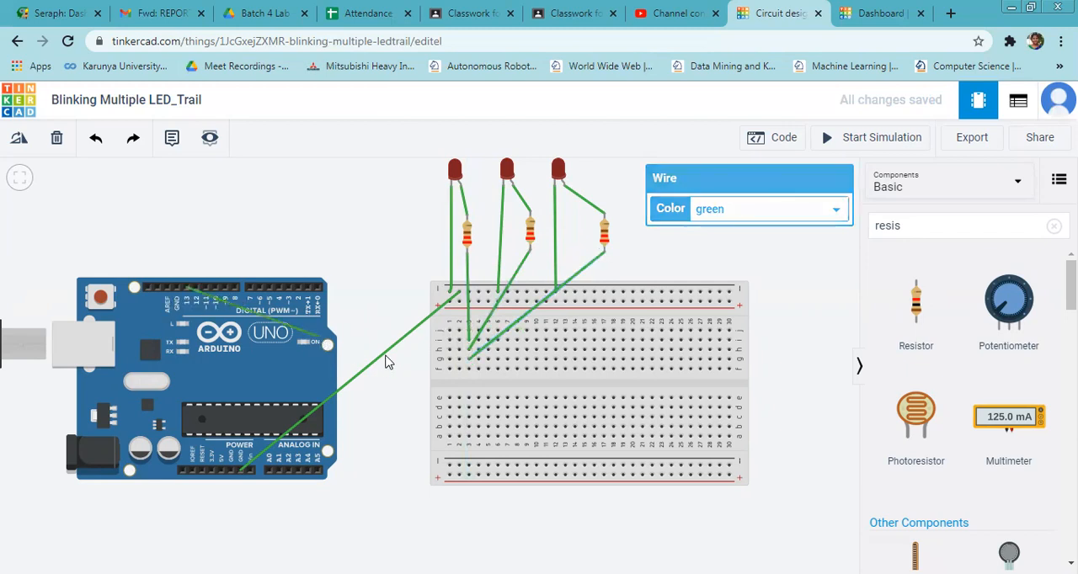
left_click(468, 371)
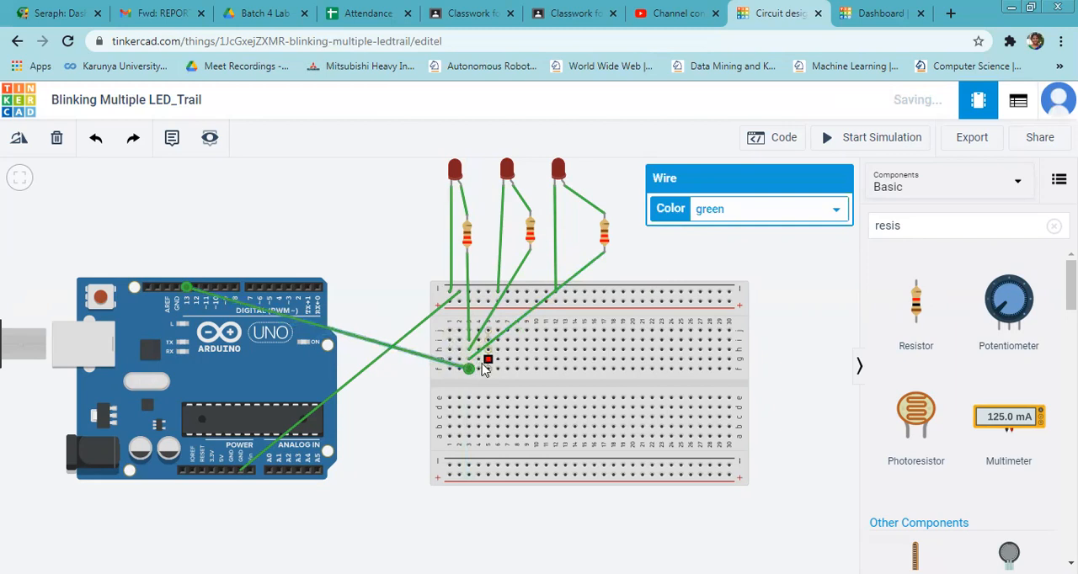
left_click(261, 243)
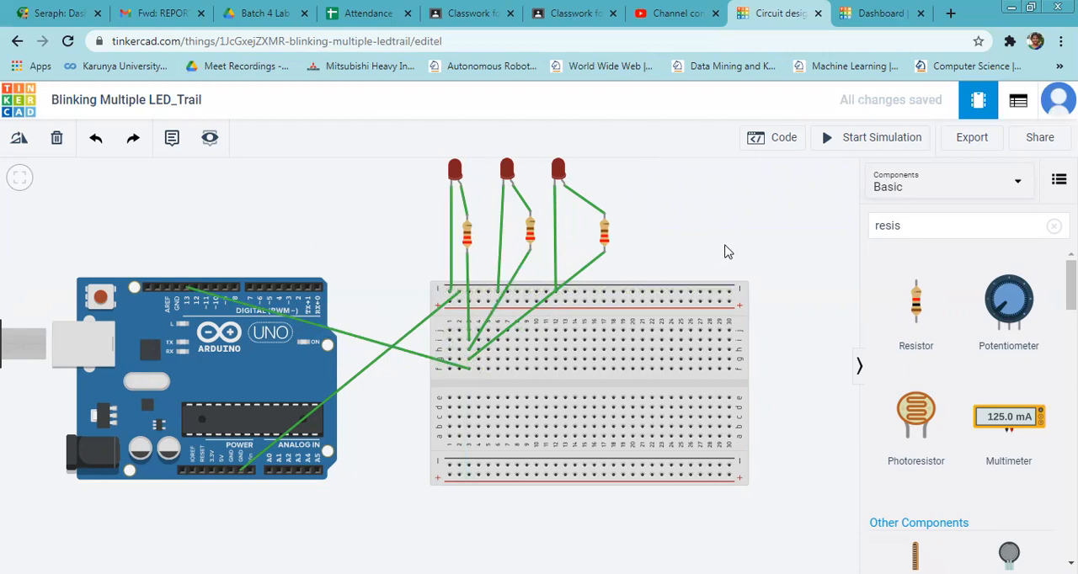
Open the Arduino's code and switch the editor from Blocks to Text, accepting the loss of the blocks.
left_click(779, 143)
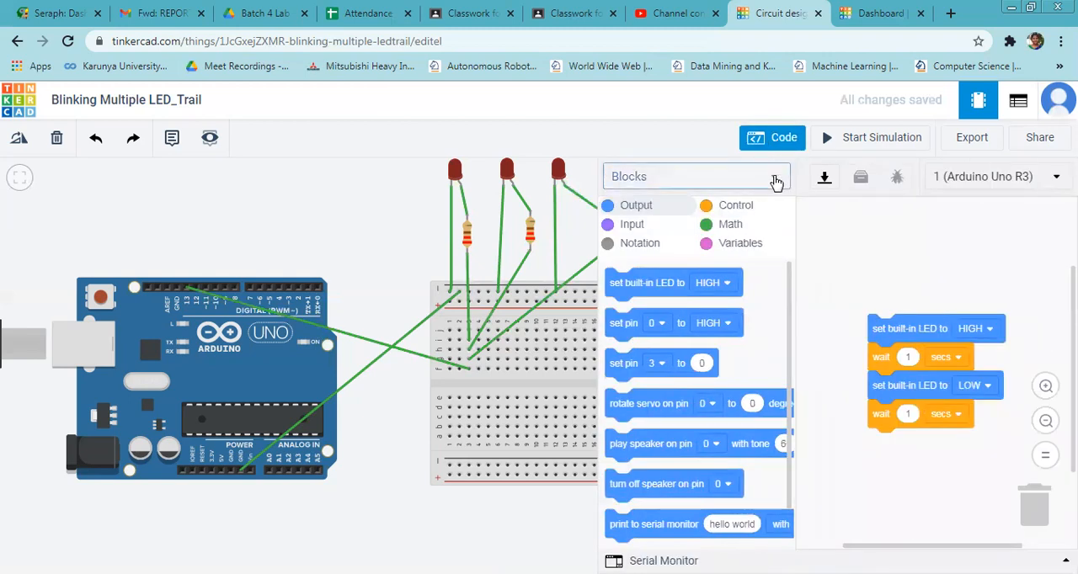
left_click(775, 183)
left_click(645, 247)
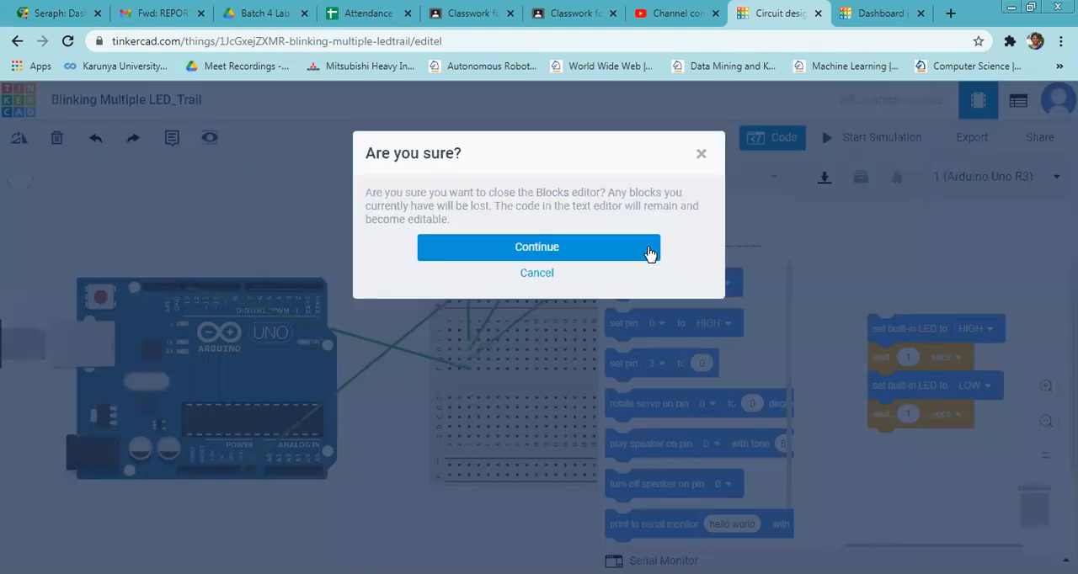
left_click(592, 247)
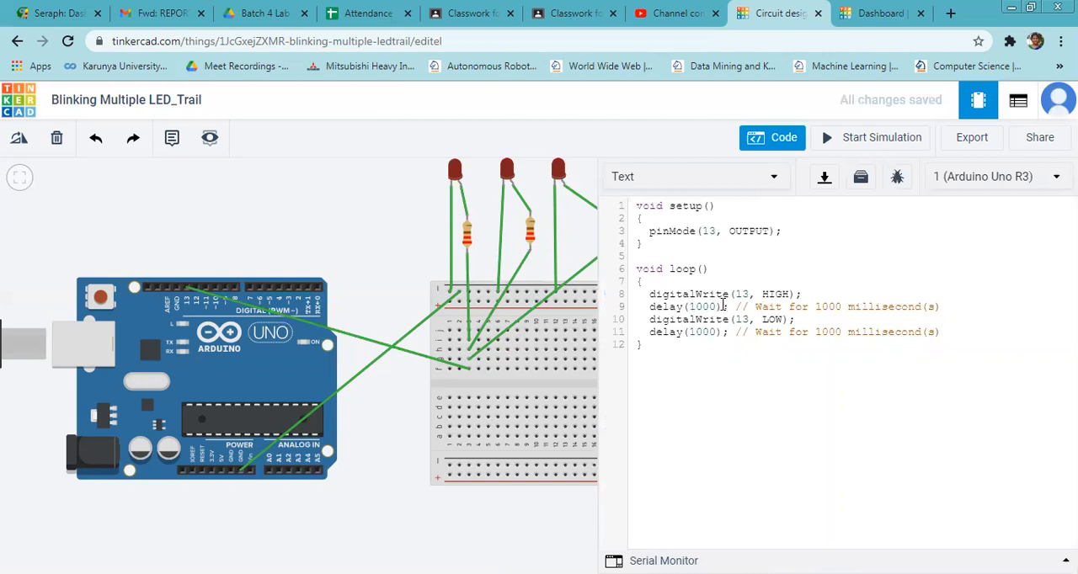
Close the code editor and start the circuit simulation.
left_click(782, 140)
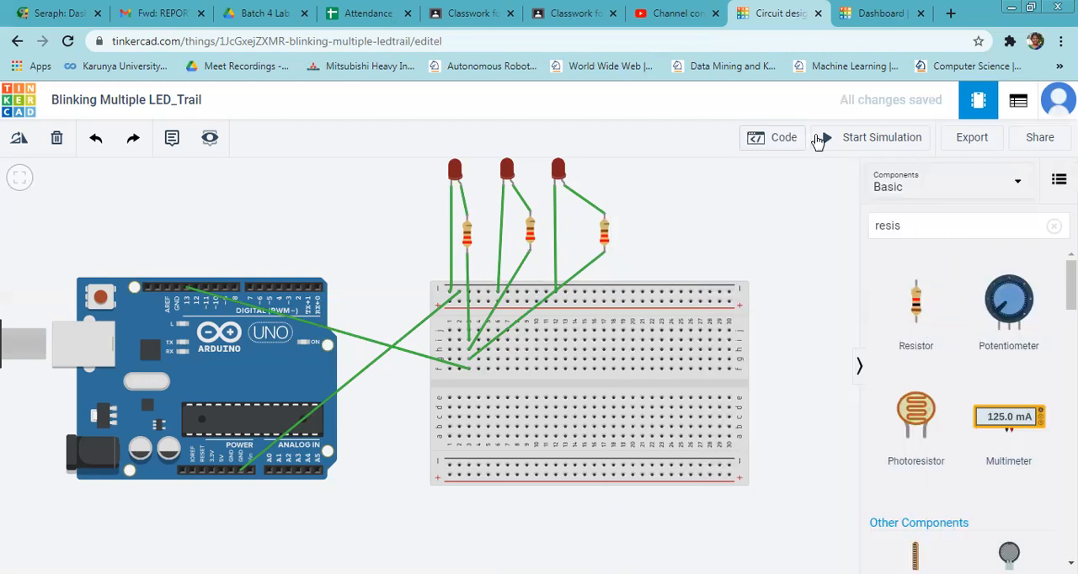
left_click(877, 143)
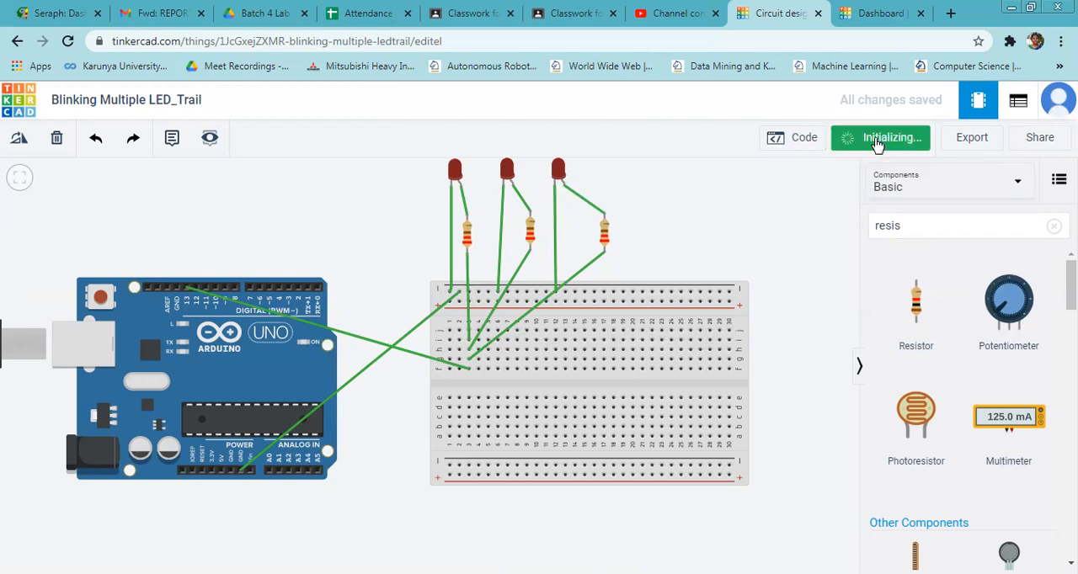